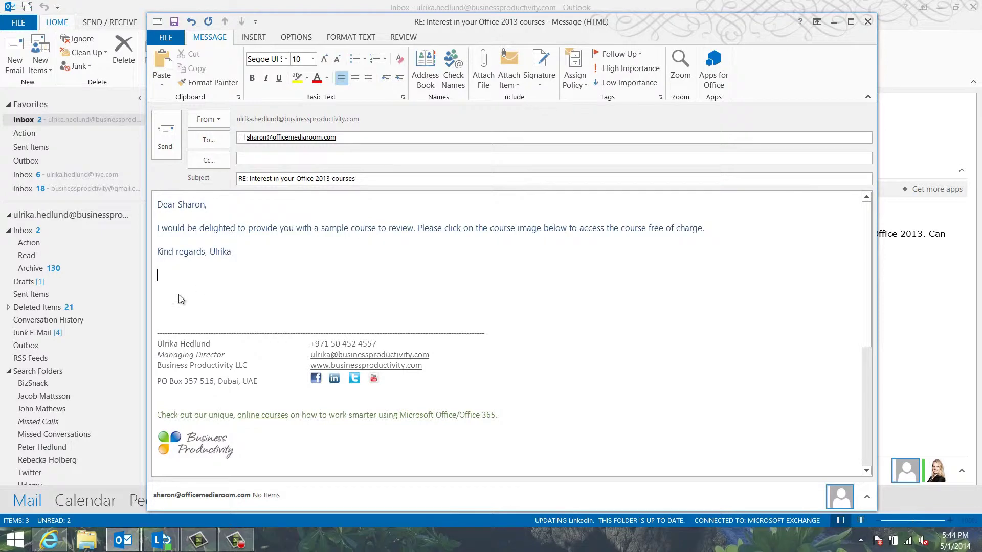
Step: With the course directory page ready behind the reply, start a Screen Clipping from the Screenshot menu
left_click(49, 541)
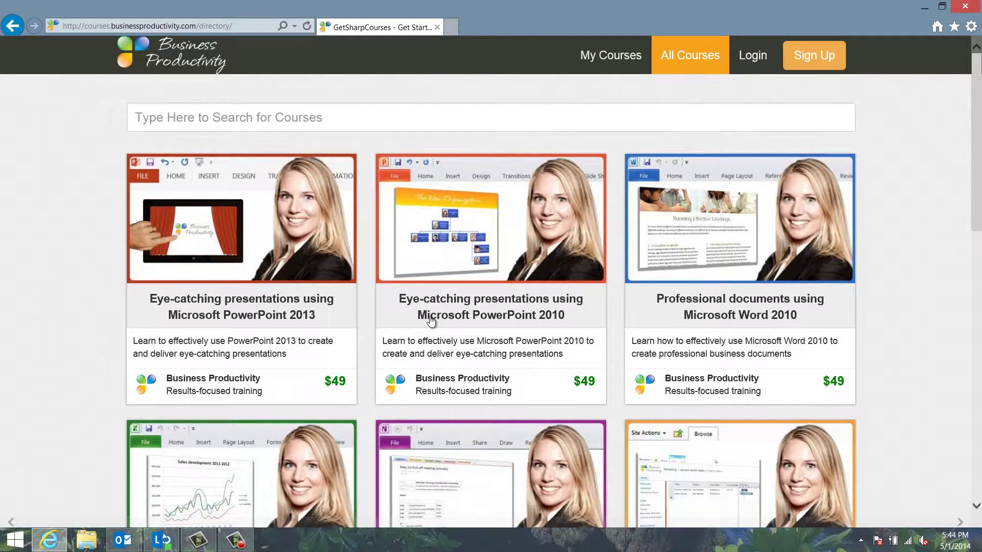
mouse_move(123, 540)
left_click(217, 474)
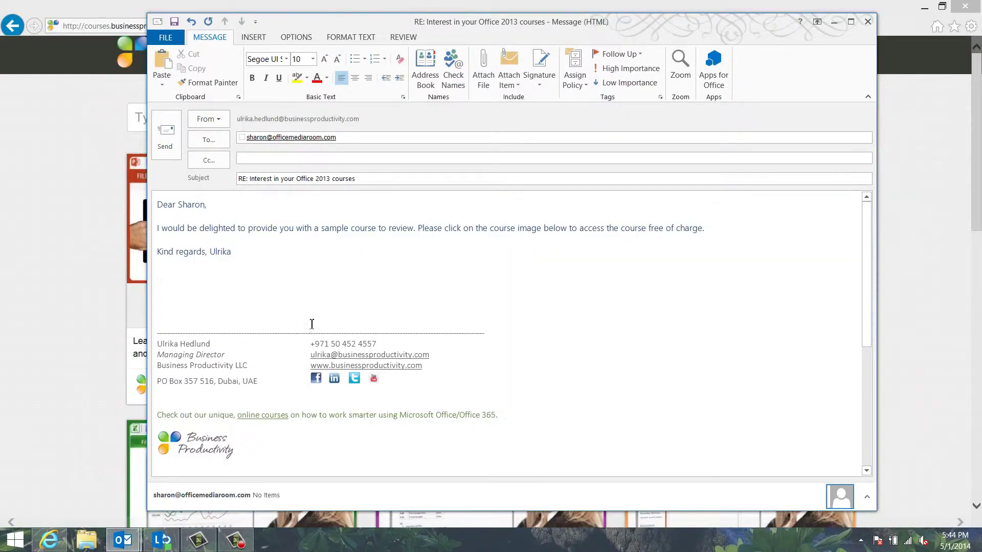
left_click(260, 36)
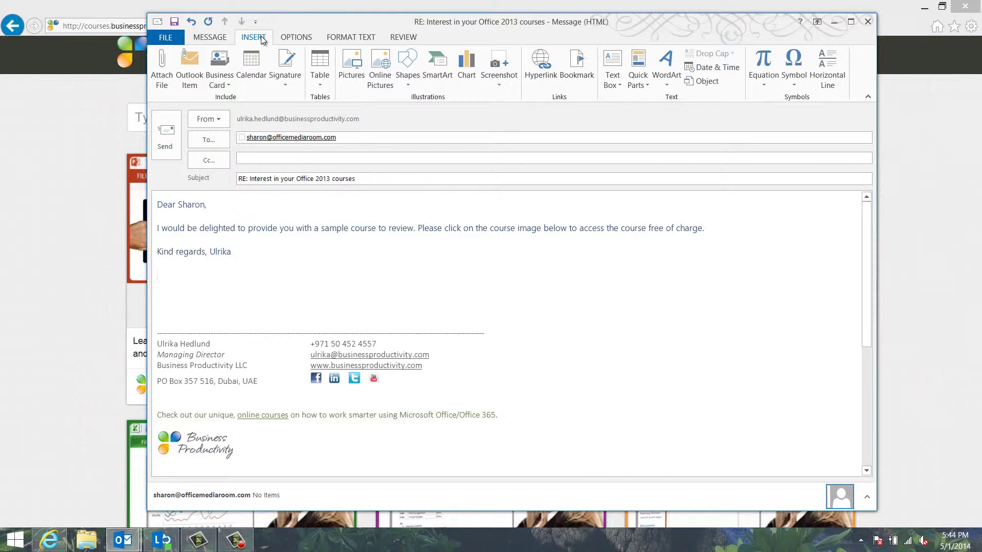
left_click(499, 77)
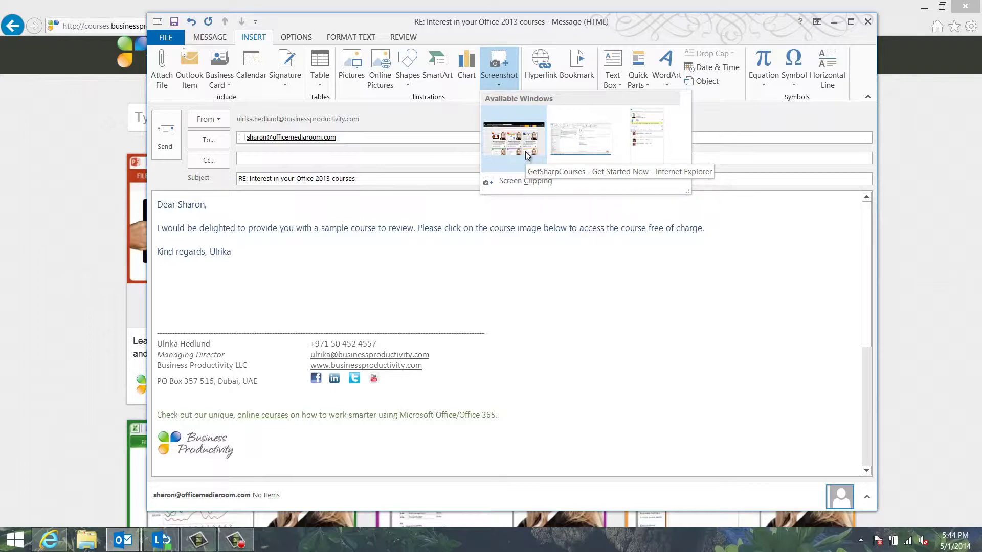
left_click(532, 180)
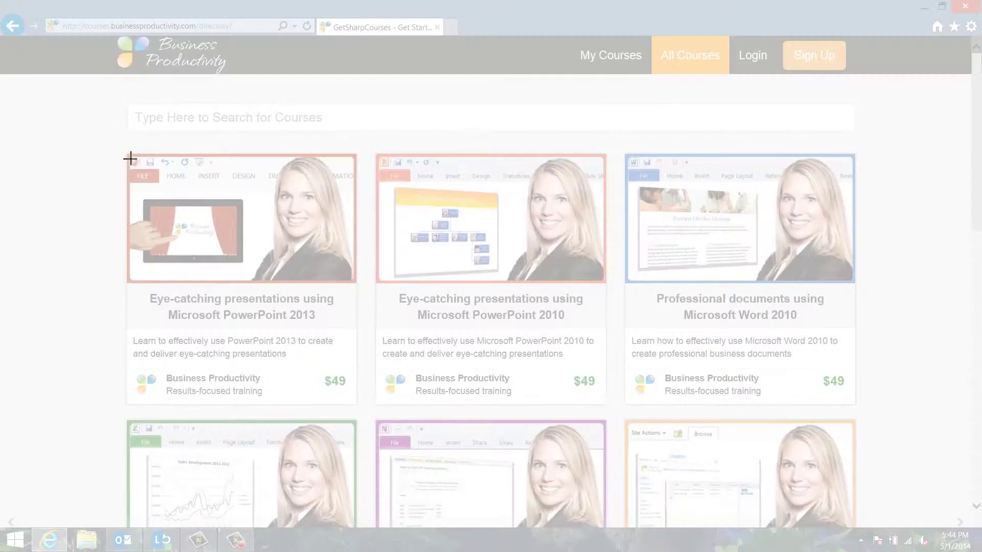
Step: Clip the PowerPoint 2013 course card, resize it to 2.54" x 2.3", and add a drop-shadow style
left_click_drag(128, 154, 353, 405)
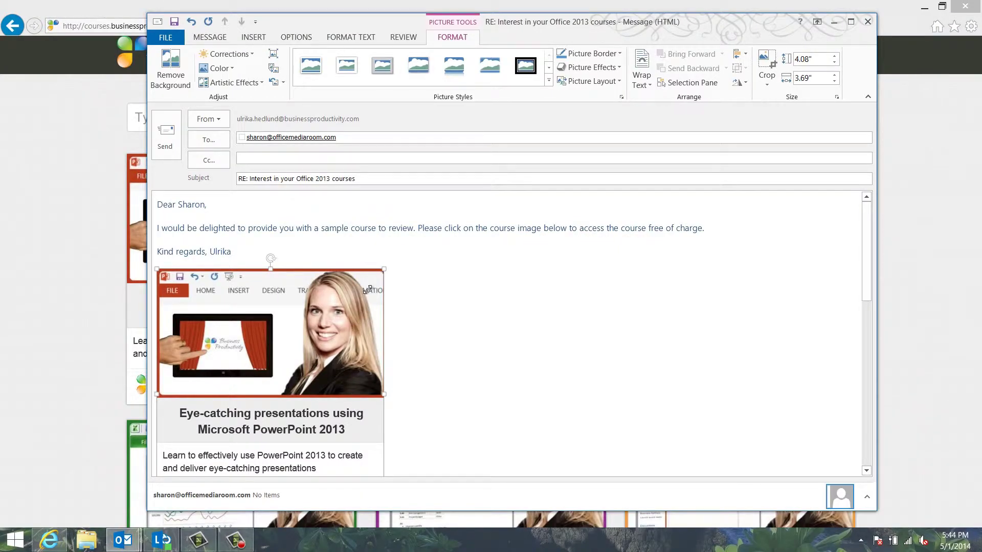
left_click_drag(386, 269, 274, 366)
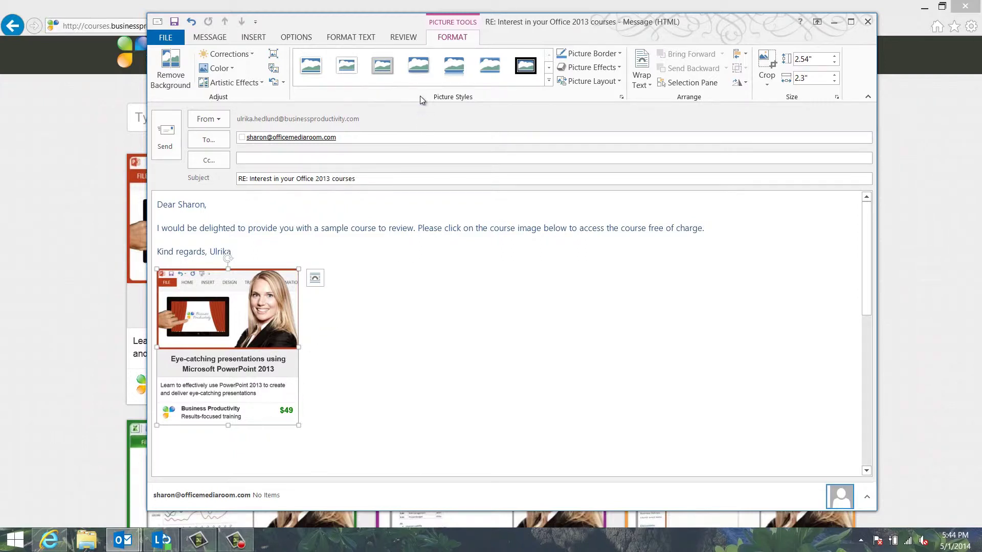
left_click(419, 68)
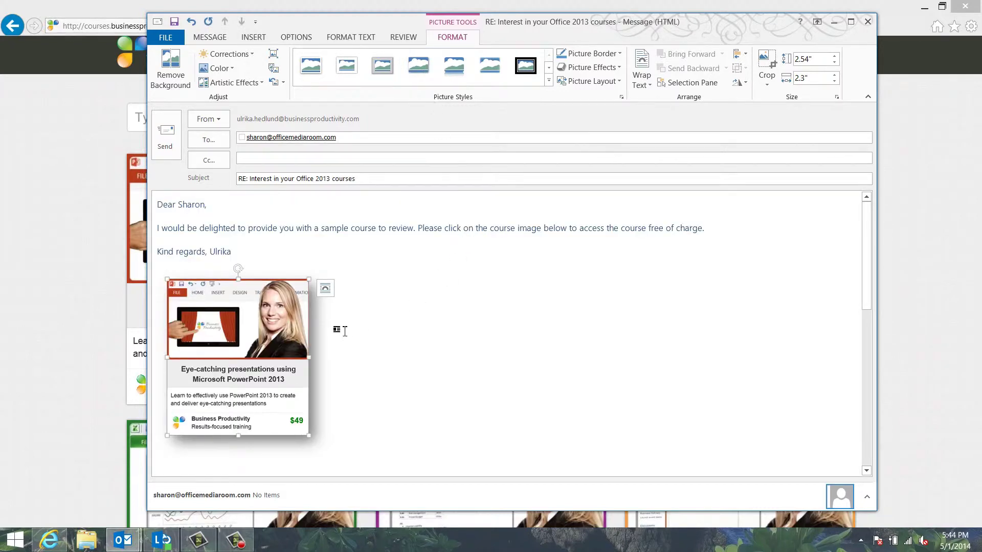
Step: Hyperlink the course image to the pasted PowerPoint 2013 course page URL
left_click(254, 39)
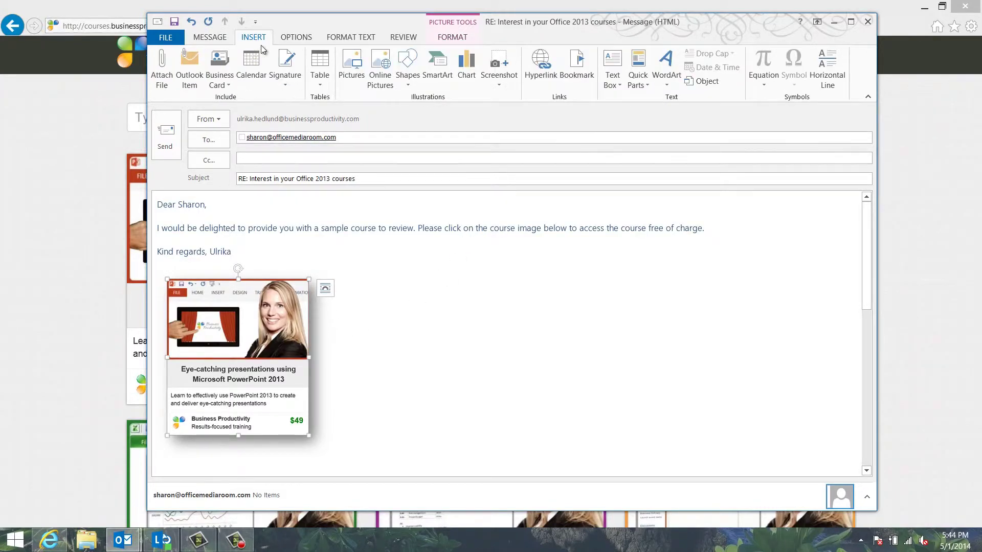
left_click(537, 71)
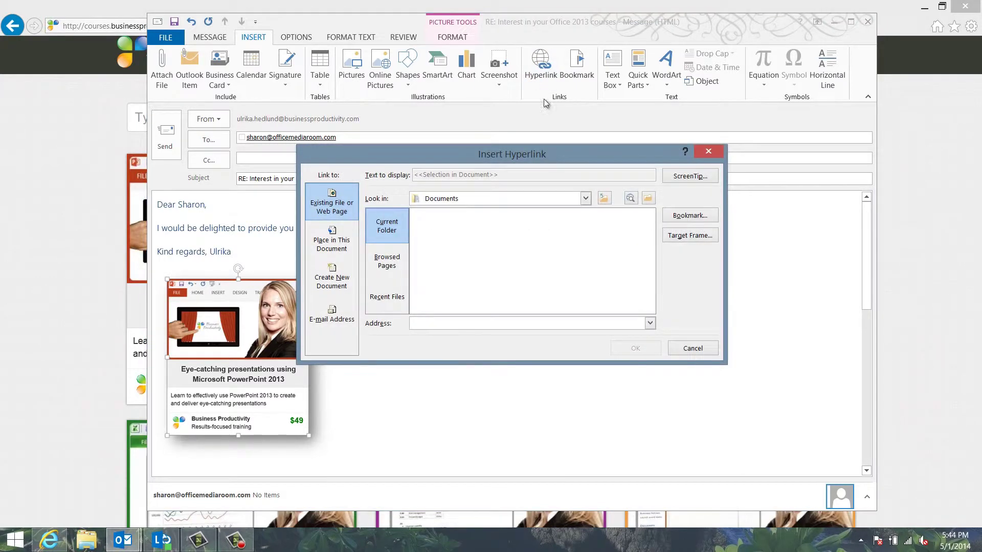
key("ctrl+v")
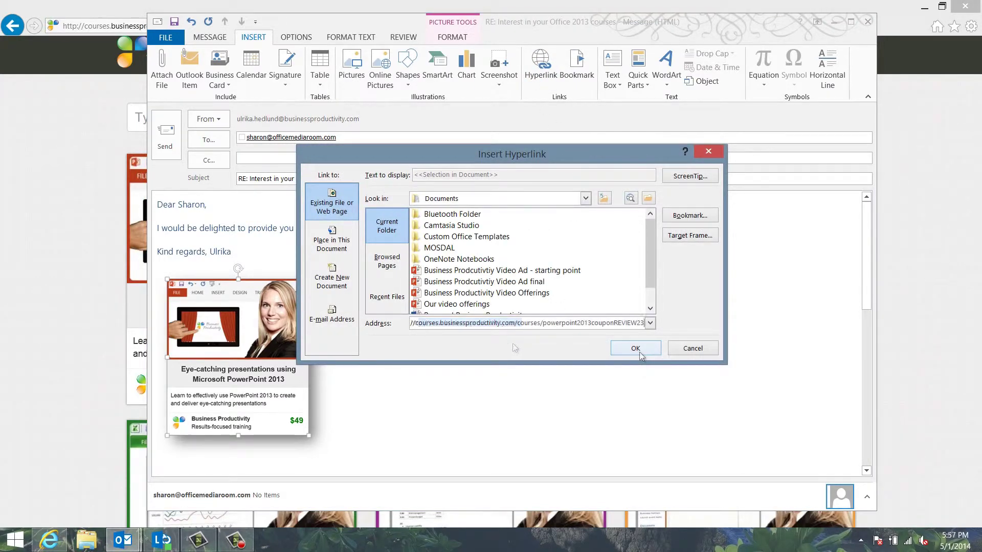
left_click(636, 349)
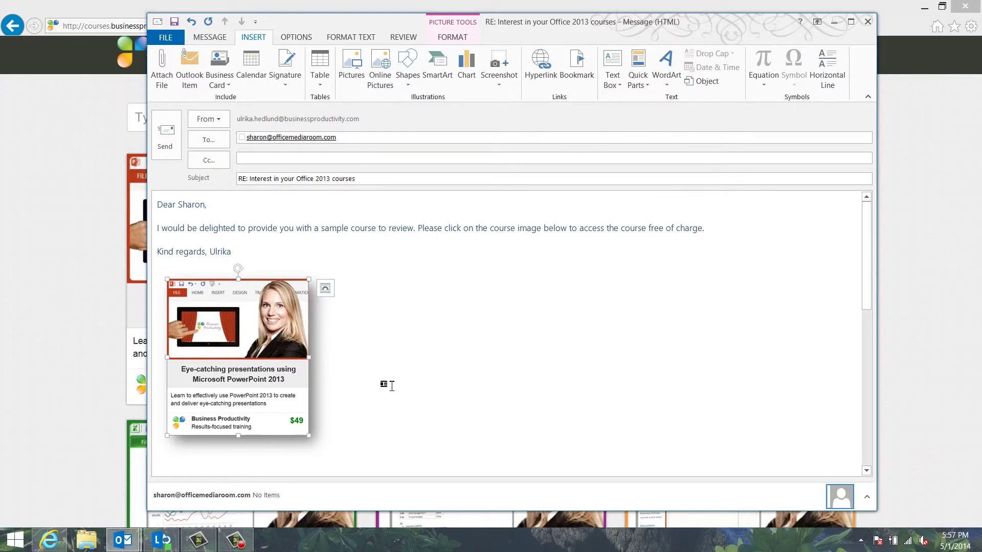